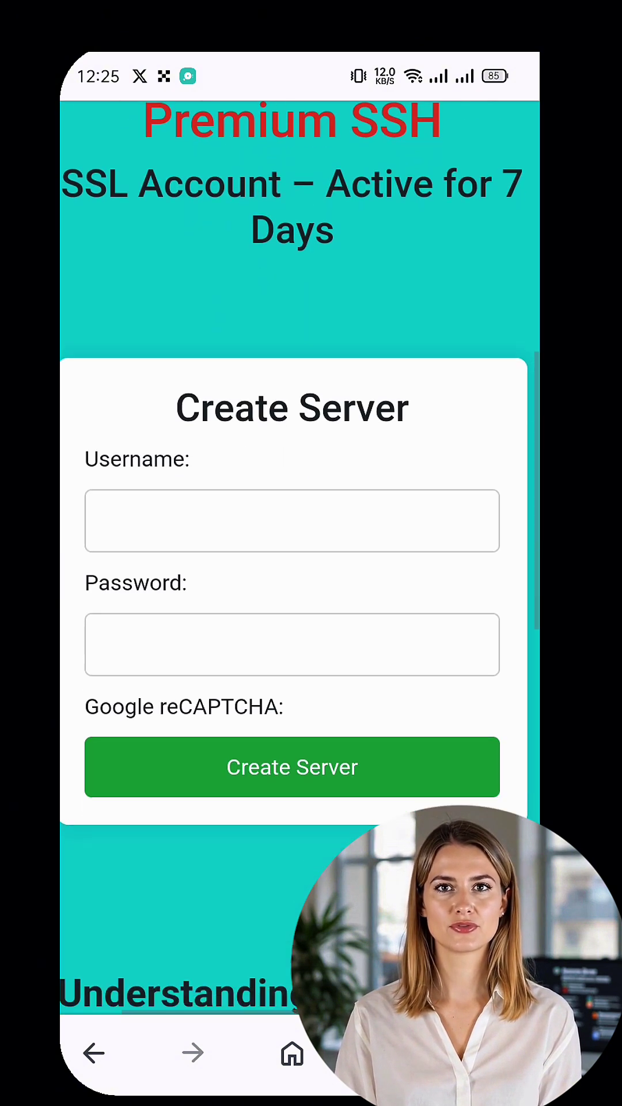
- Enter a username and password and create the SSH SSL server account
{"action": "left_click", "coordinate": [292, 474]}
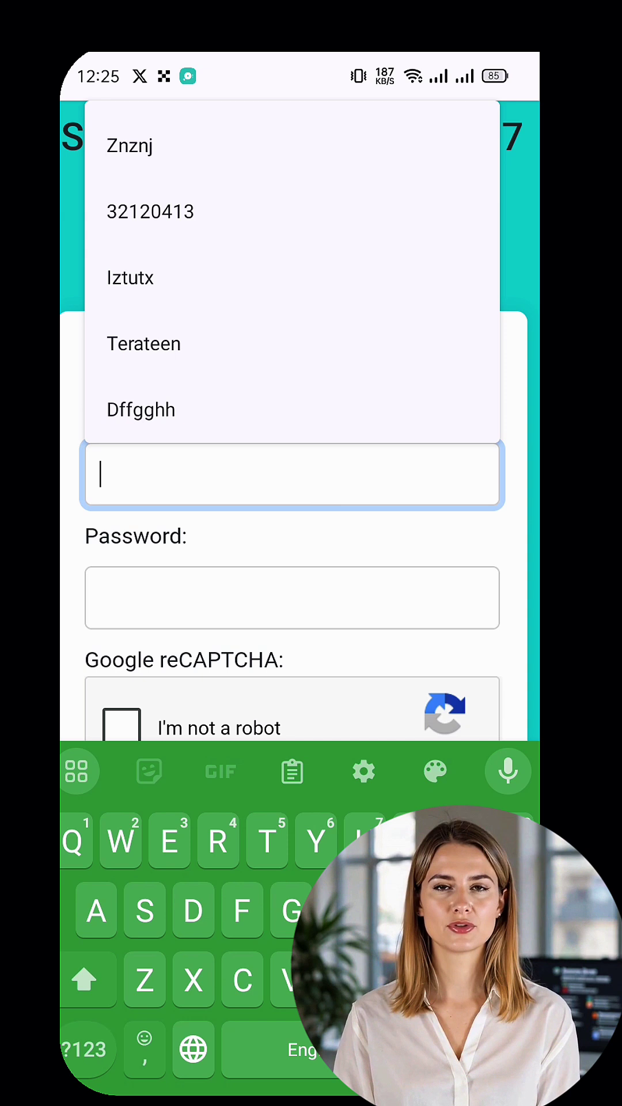
{"action": "type", "text": "Hshs"}
{"action": "left_click", "coordinate": [293, 598]}
{"action": "type", "text": "h"}
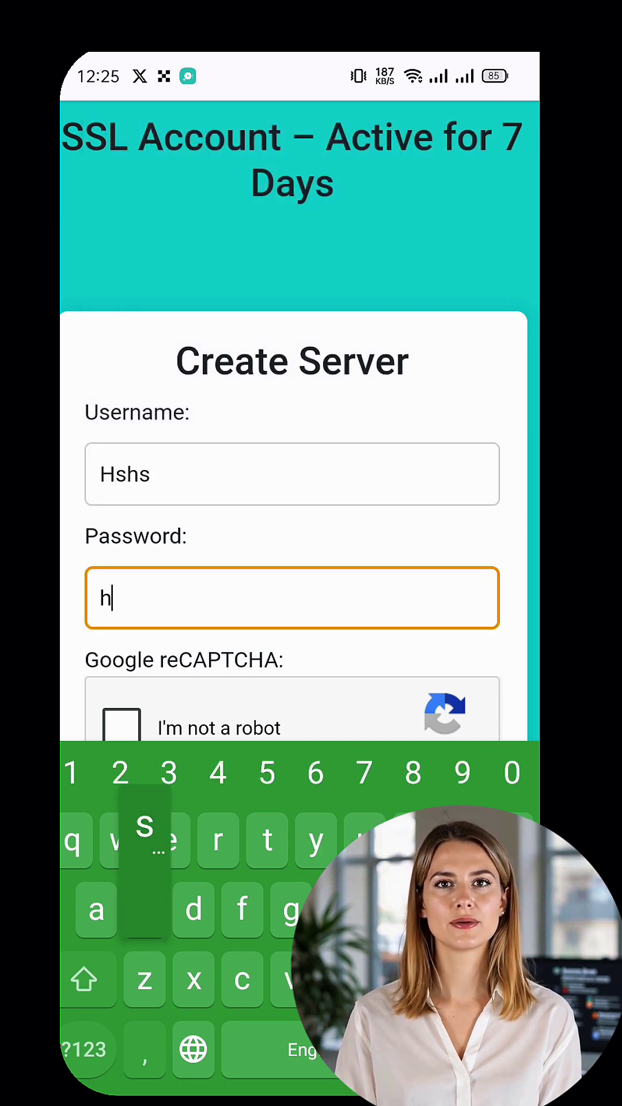
{"action": "type", "text": "hs"}
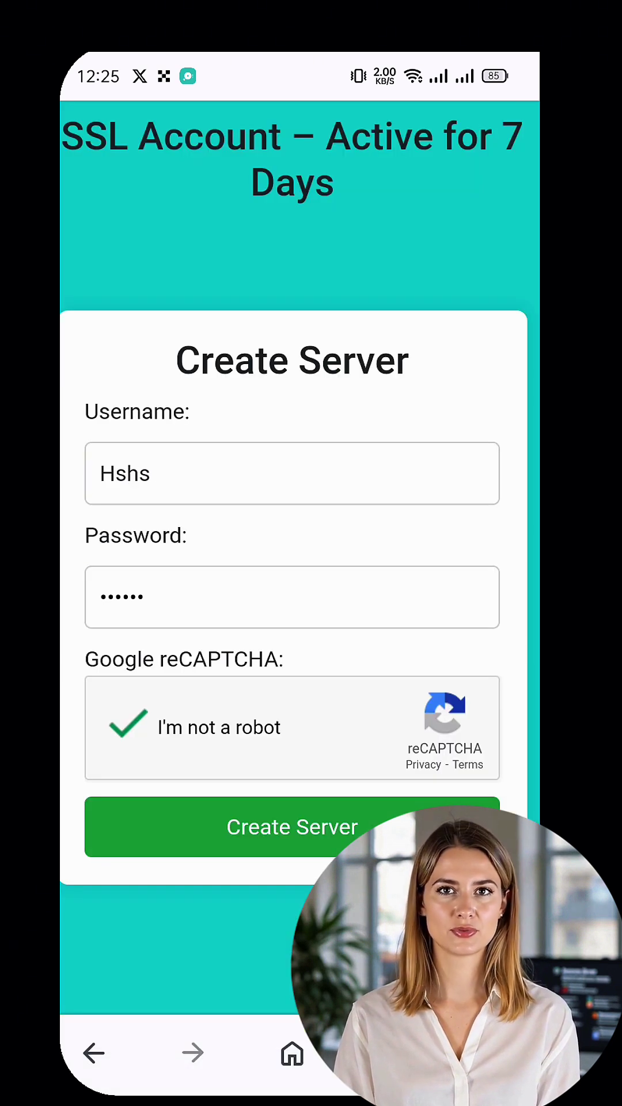
{"action": "left_click", "coordinate": [292, 827]}
- Copy the new server's host address and username, then select the password
{"action": "double_click", "coordinate": [304, 502]}
{"action": "left_click", "coordinate": [444, 445]}
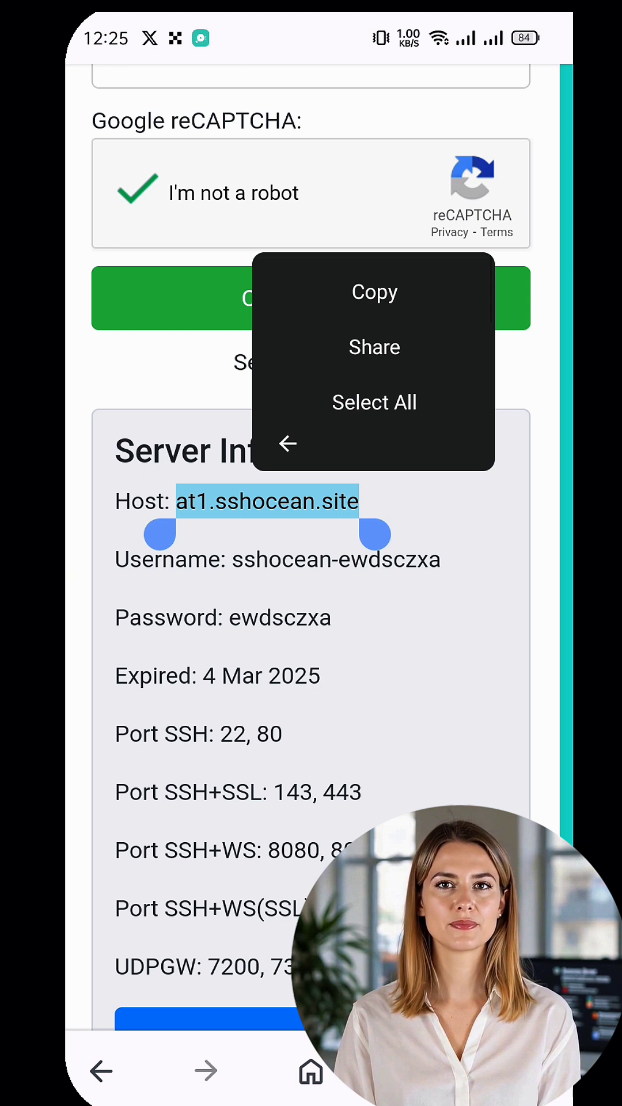
{"action": "left_click", "coordinate": [373, 293]}
{"action": "double_click", "coordinate": [389, 559]}
{"action": "left_click_drag", "start_coordinate": [333, 592], "coordinate": [215, 591]}
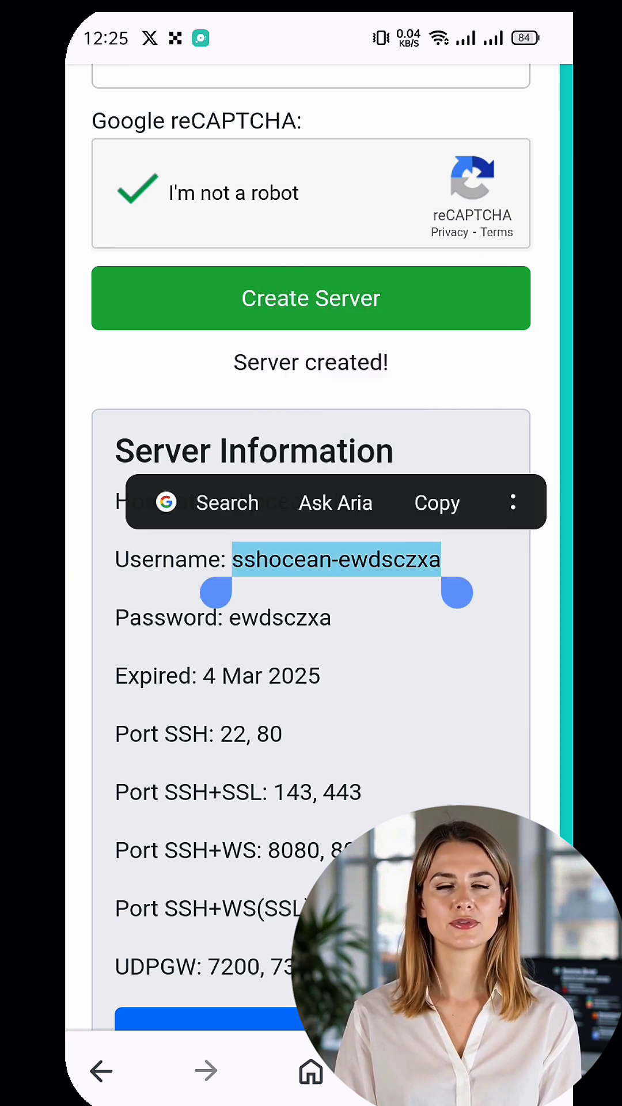
{"action": "left_click", "coordinate": [437, 502]}
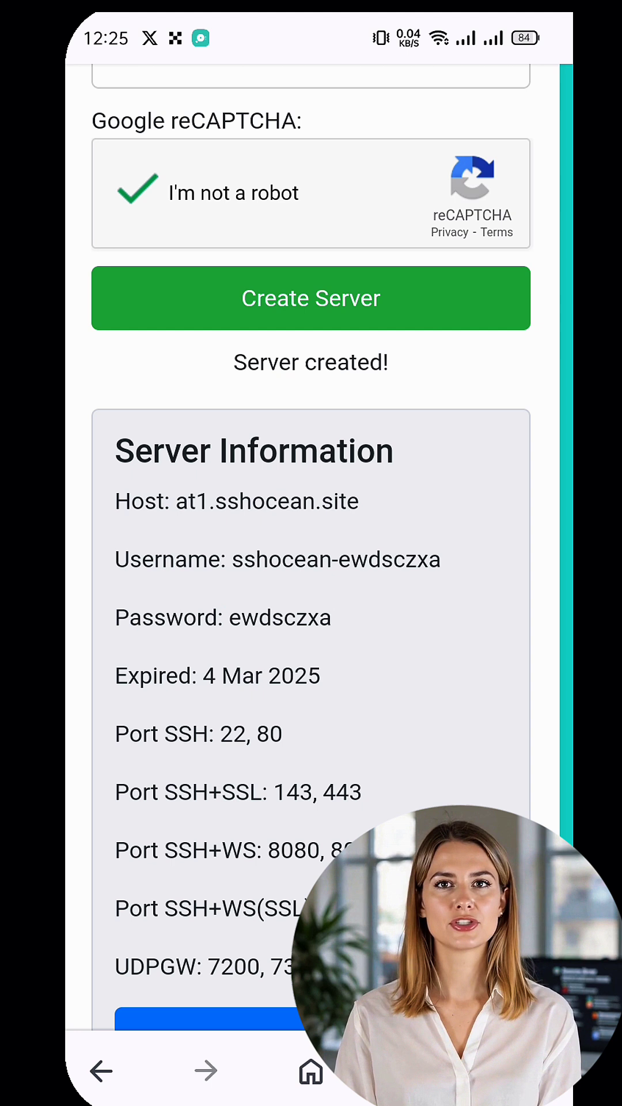
{"action": "double_click", "coordinate": [280, 618]}
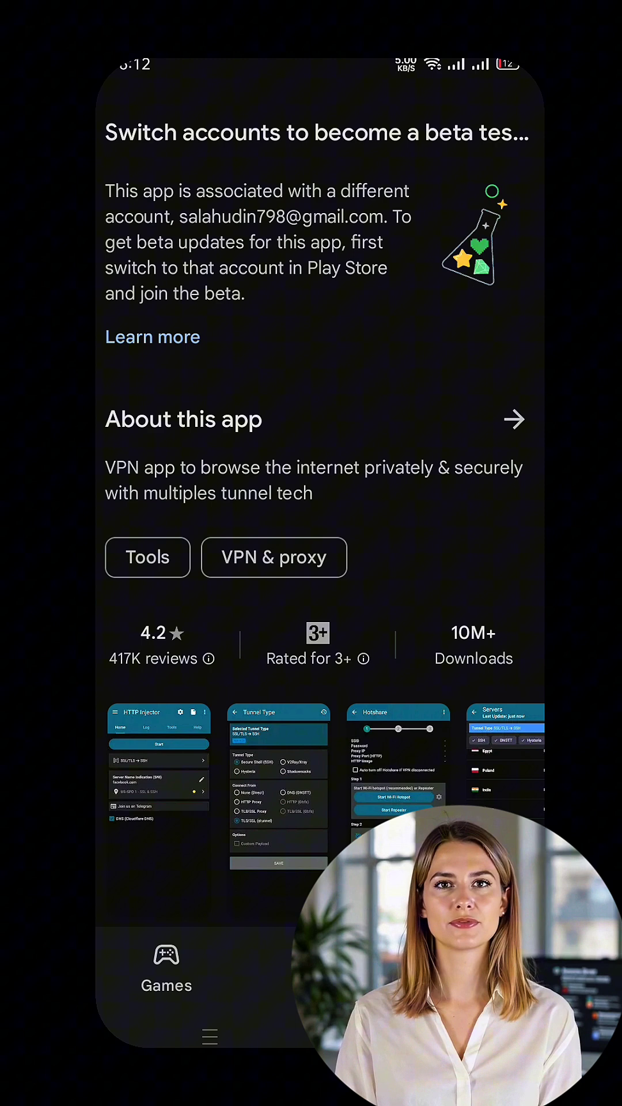
{"action": "scroll", "coordinate": [320, 510], "scroll_direction": "down", "scroll_amount": 3}
{"action": "scroll", "coordinate": [320, 509], "scroll_direction": "down", "scroll_amount": 5}
{"action": "scroll", "coordinate": [320, 519], "scroll_direction": "down", "scroll_amount": 3}
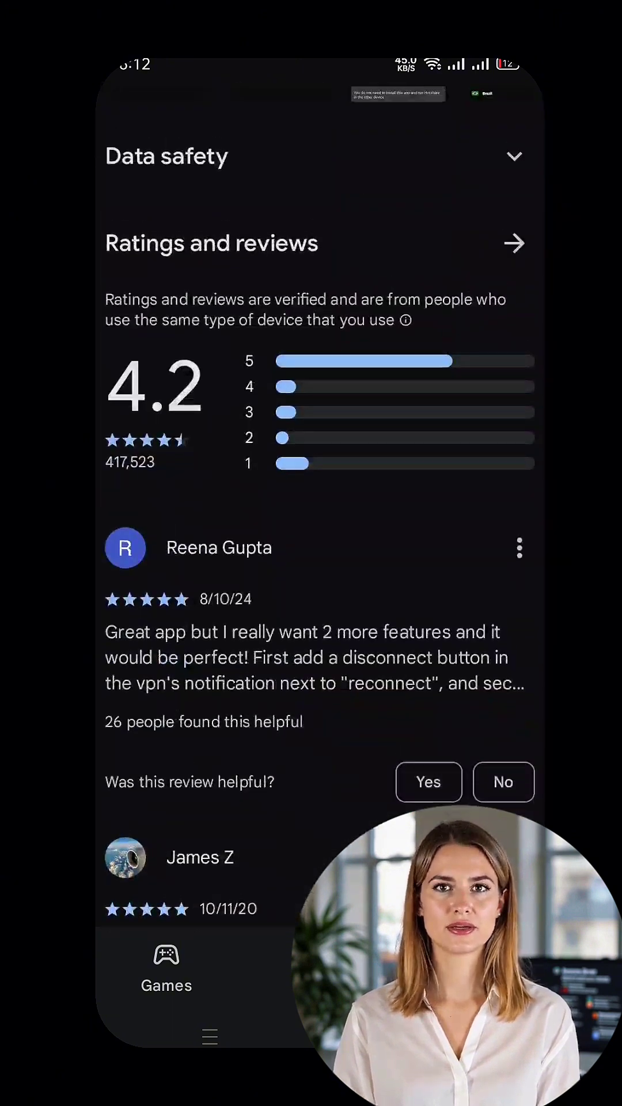
{"action": "scroll", "coordinate": [319, 519], "scroll_direction": "up", "scroll_amount": 10}
{"action": "scroll", "coordinate": [320, 519], "scroll_direction": "up", "scroll_amount": 5}
- Launch the installed HTTP Injector app from its Play Store listing
{"action": "left_click", "coordinate": [432, 351]}
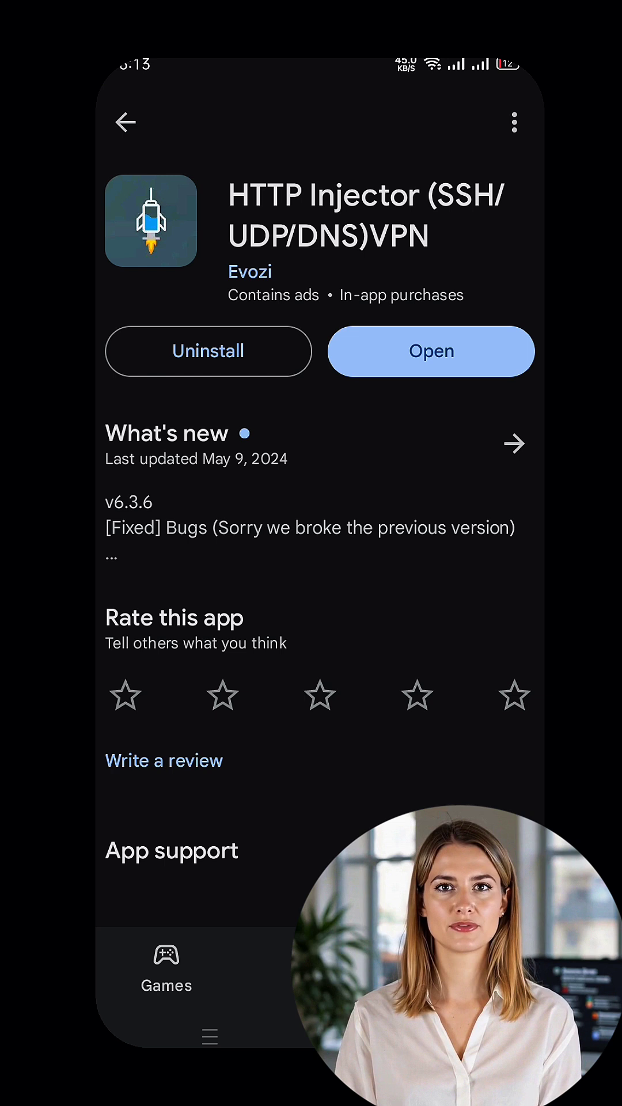
- Clear all of HTTP Injector's saved settings and data
{"action": "left_click", "coordinate": [522, 128]}
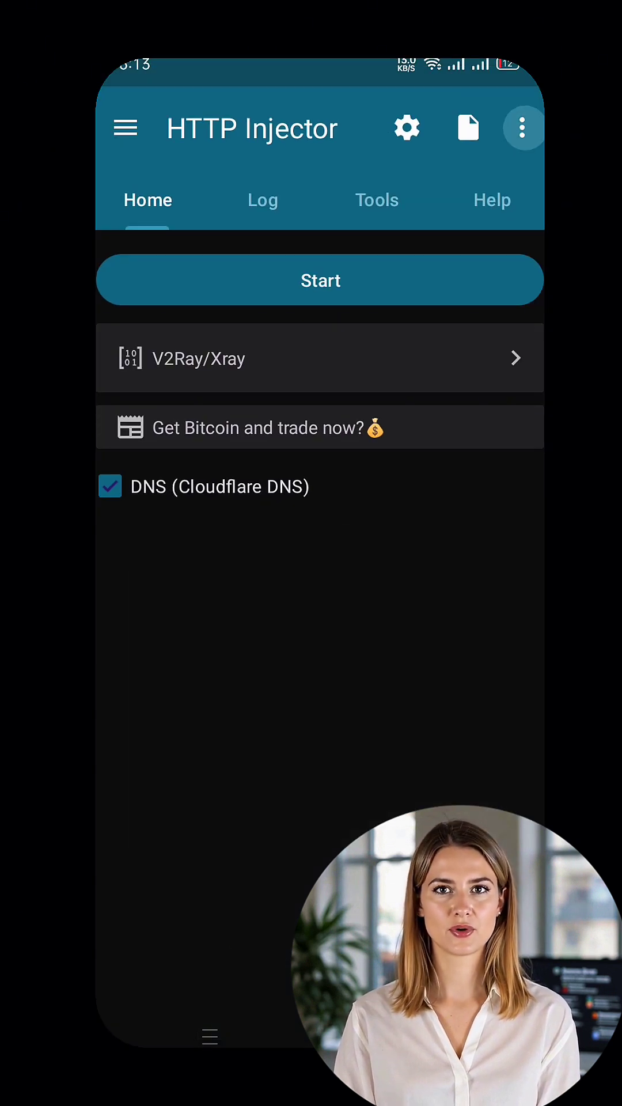
{"action": "left_click", "coordinate": [403, 138]}
{"action": "left_click", "coordinate": [462, 585]}
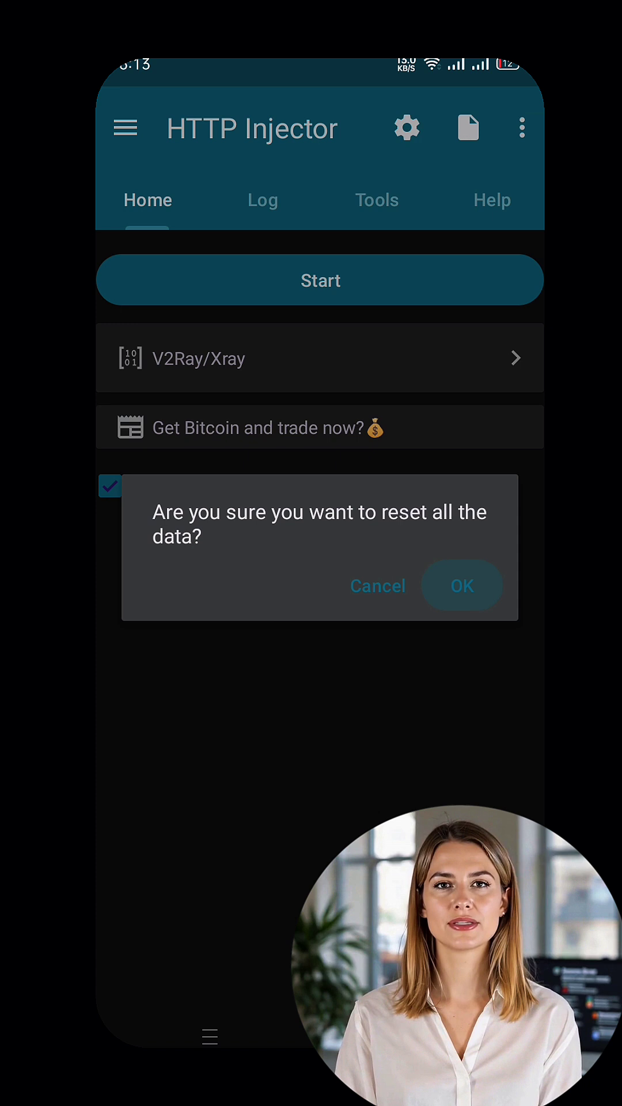
- Save the tunnel type as Secure Shell (SSH) over TLS/SSL (stunnel)
{"action": "left_click", "coordinate": [328, 349]}
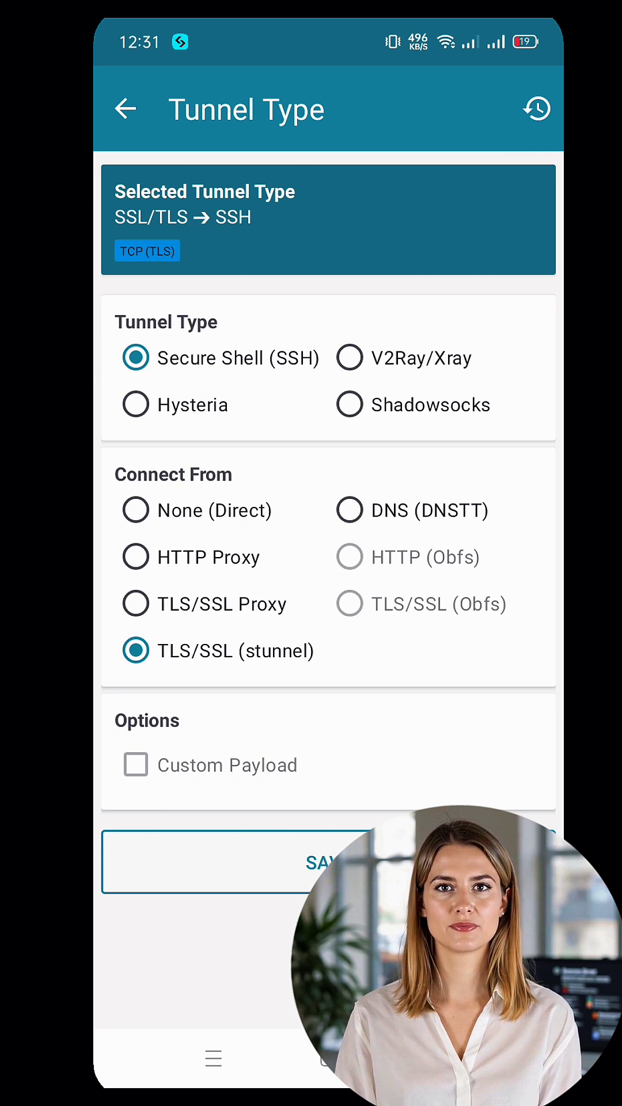
{"action": "left_click", "coordinate": [192, 405]}
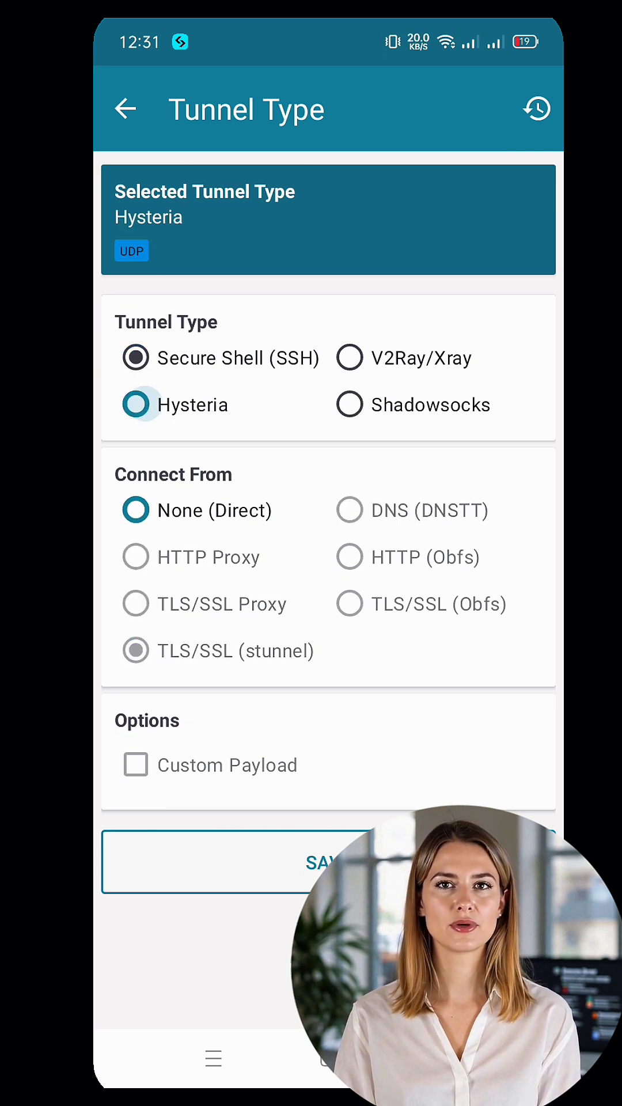
{"action": "left_click", "coordinate": [238, 357]}
{"action": "left_click", "coordinate": [208, 556]}
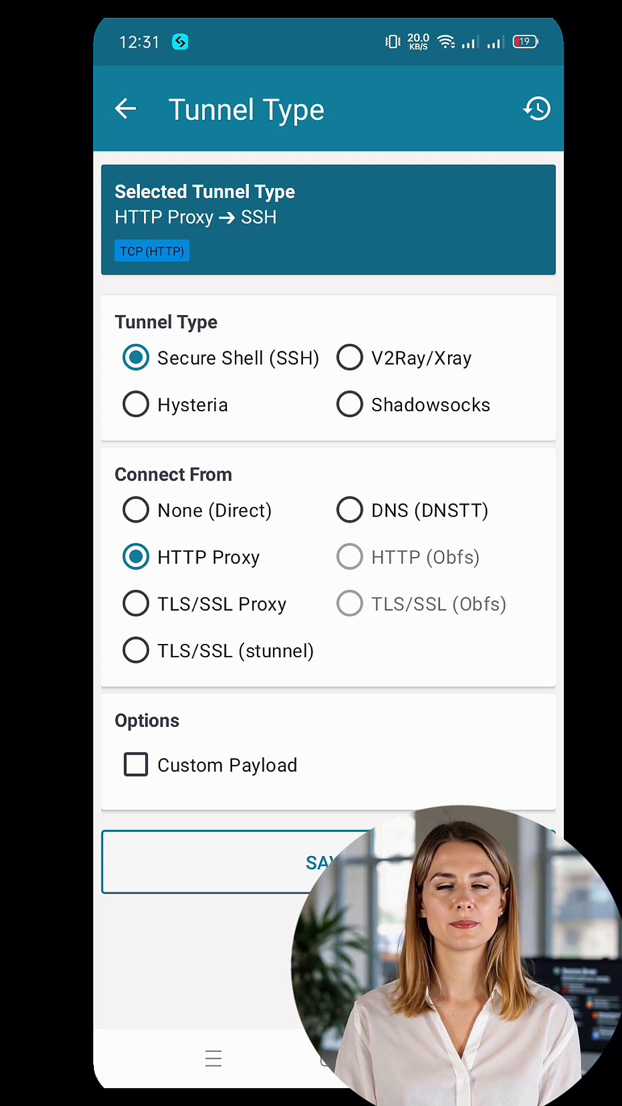
{"action": "left_click", "coordinate": [135, 650]}
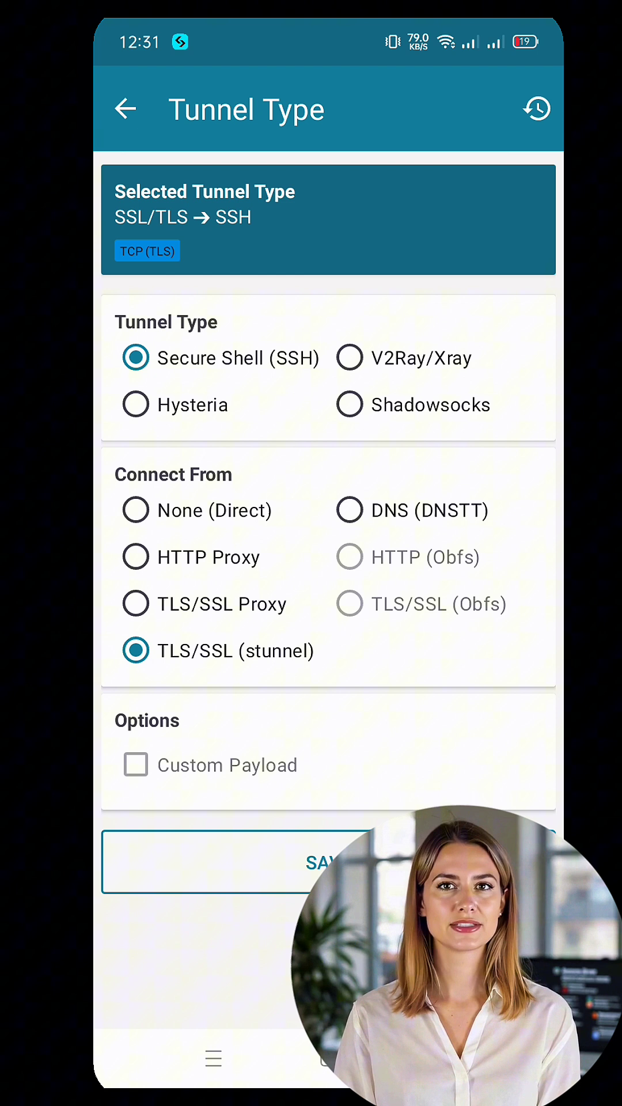
{"action": "left_click", "coordinate": [329, 862]}
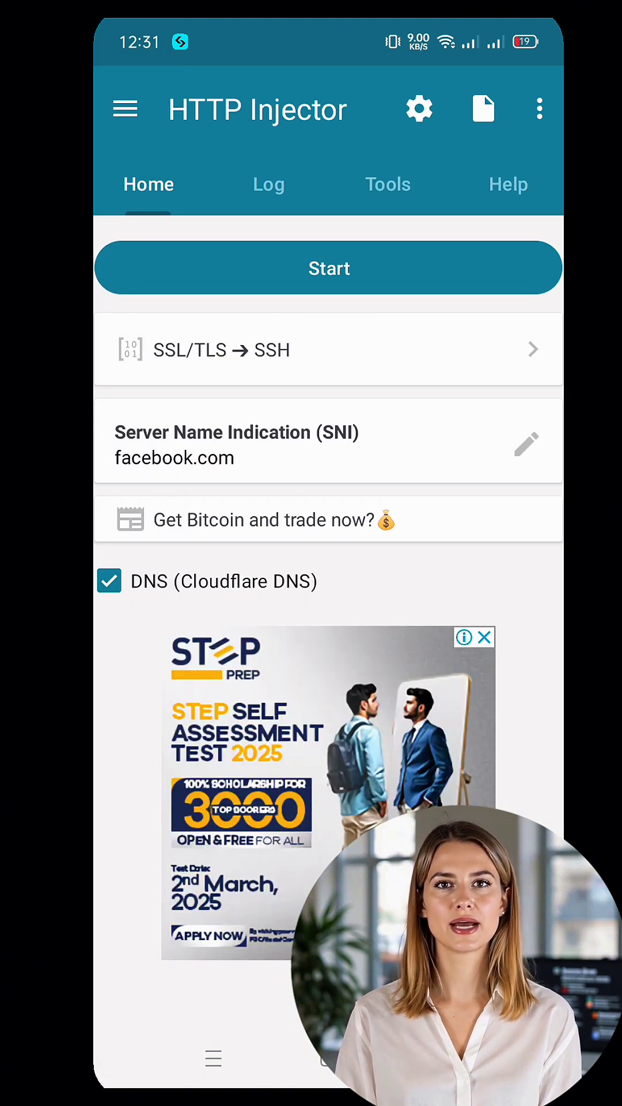
- Set the SSH host to at1.sshocean.site and the port to 80
{"action": "left_click", "coordinate": [419, 109]}
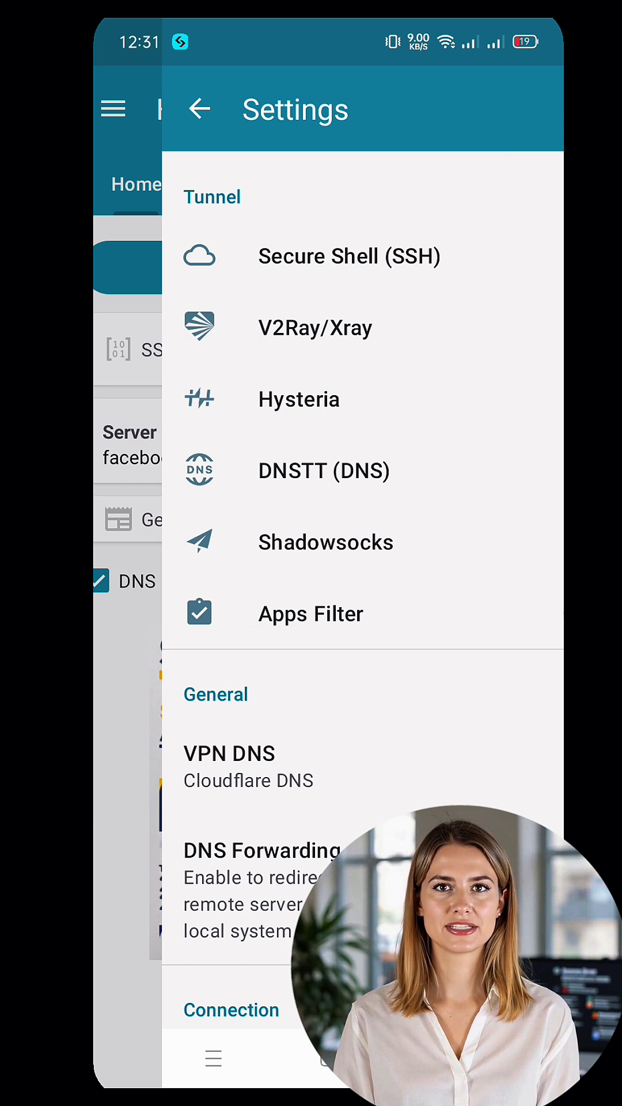
{"action": "left_click", "coordinate": [274, 256]}
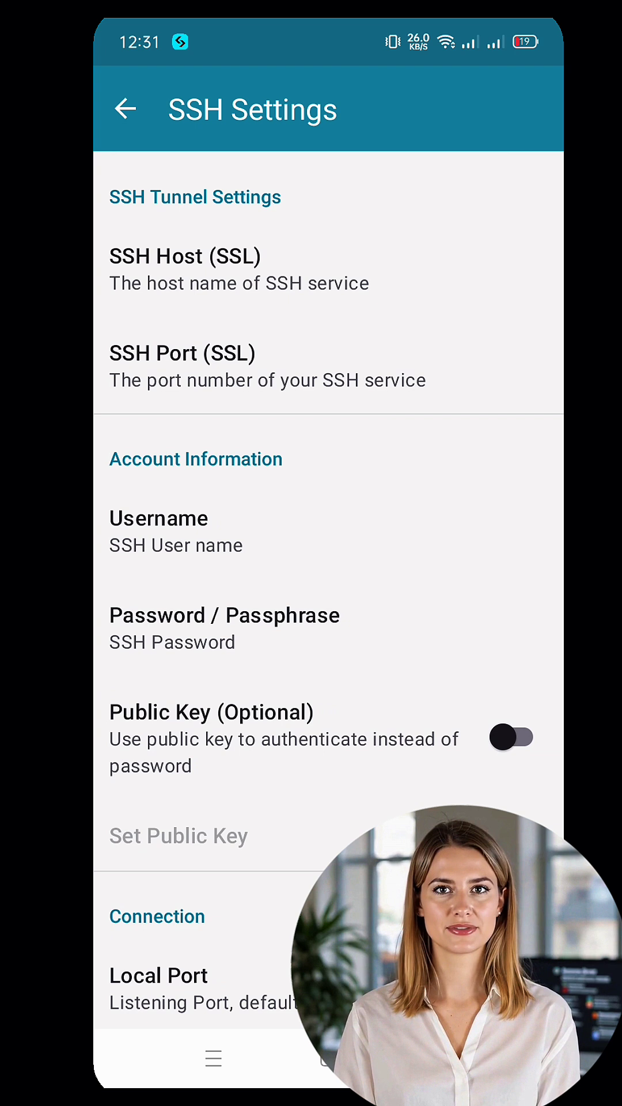
{"action": "left_click", "coordinate": [239, 269]}
{"action": "type", "text": "at1.sshocean.site"}
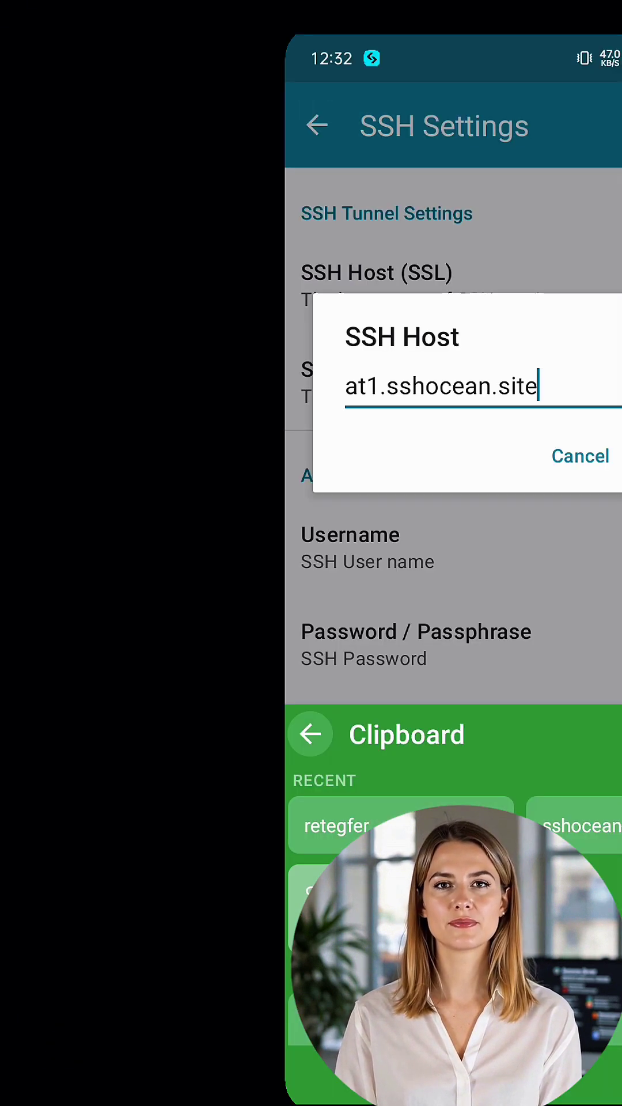
{"action": "key", "text": "Return"}
{"action": "left_click", "coordinate": [372, 372]}
{"action": "type", "text": "80"}
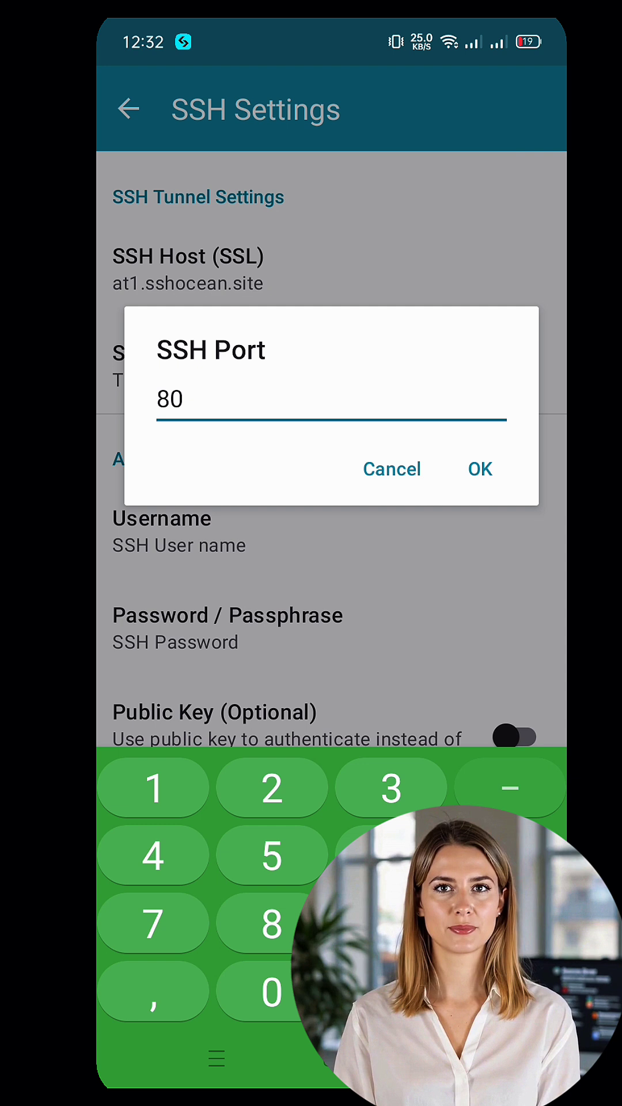
{"action": "left_click", "coordinate": [479, 468]}
- Save the SSH username and the pasted password, then return to Settings
{"action": "left_click", "coordinate": [179, 532]}
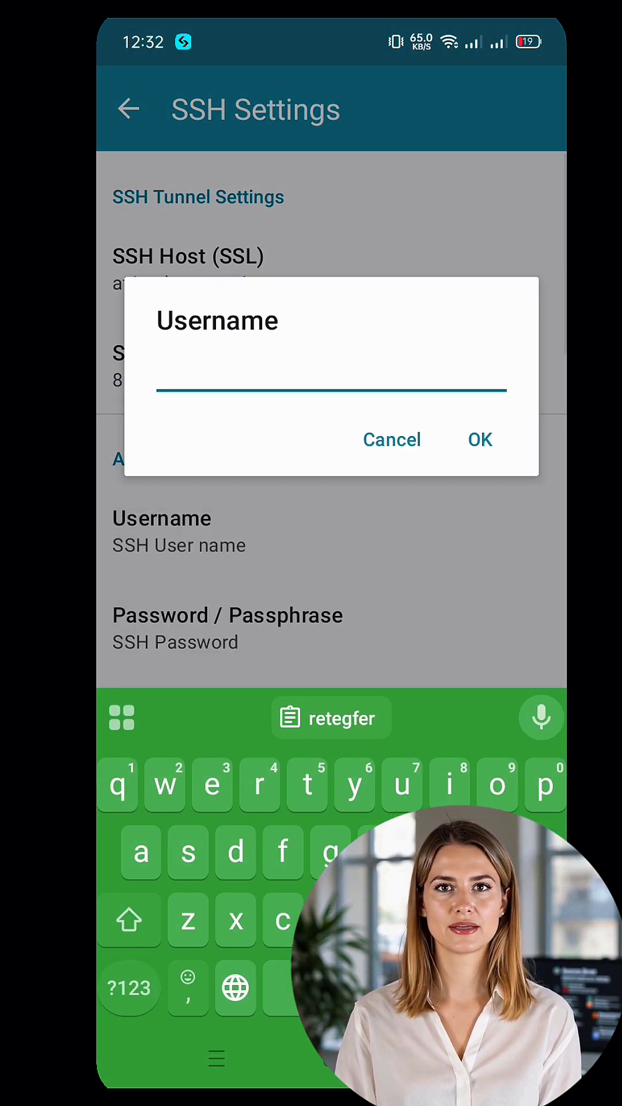
{"action": "type", "text": "sshocean-retegfer"}
{"action": "left_click", "coordinate": [481, 439]}
{"action": "left_click", "coordinate": [199, 662]}
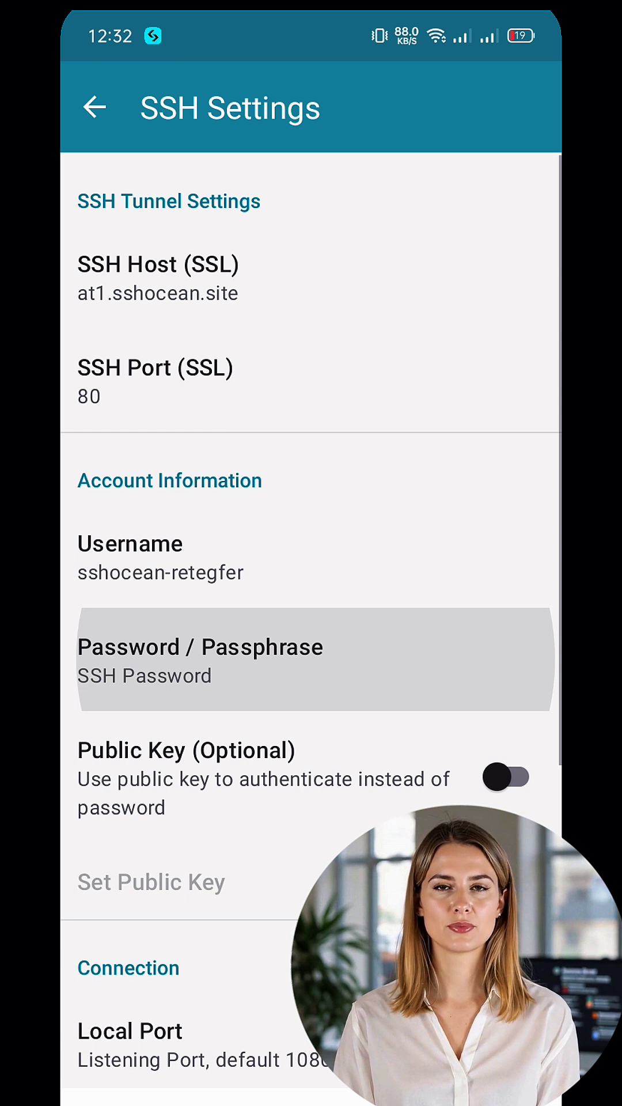
{"action": "left_click", "coordinate": [173, 568]}
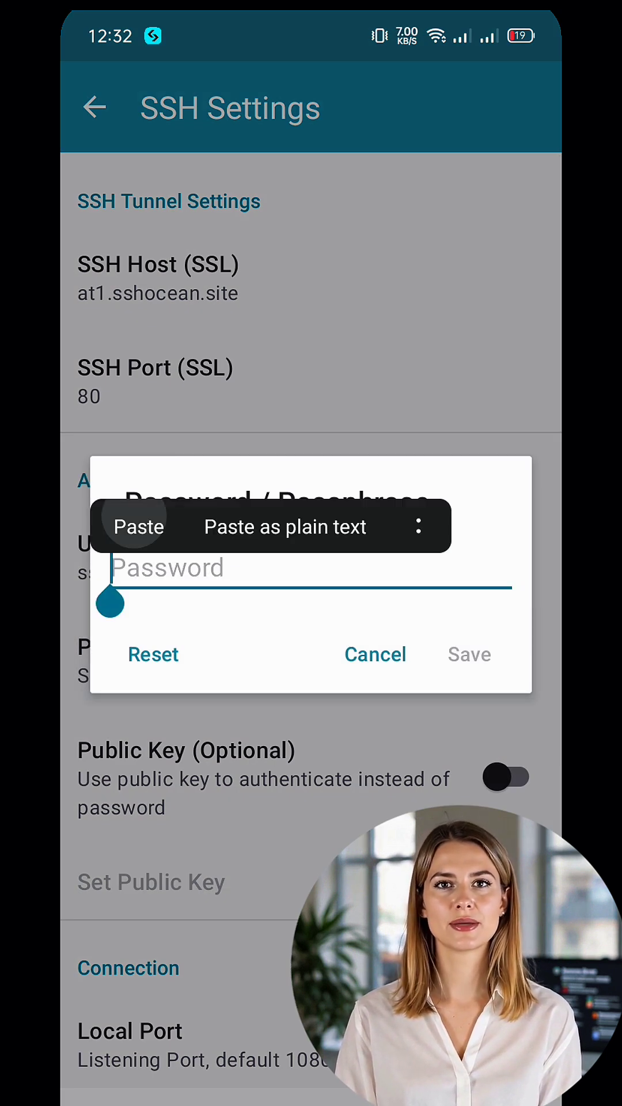
{"action": "left_click", "coordinate": [138, 528]}
{"action": "left_click", "coordinate": [469, 653]}
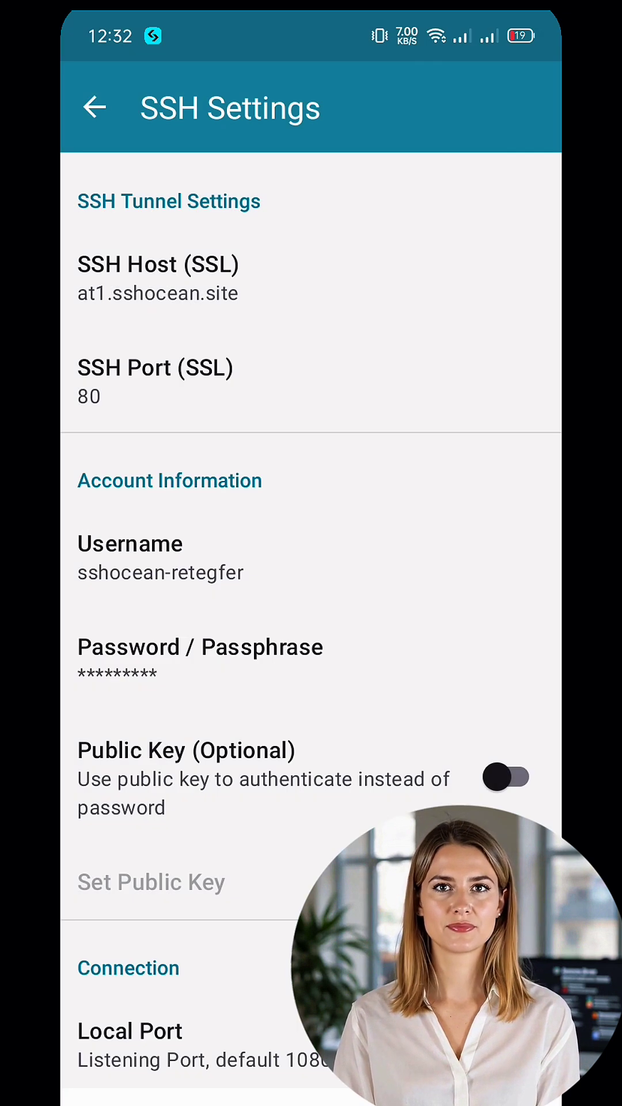
{"action": "left_click", "coordinate": [95, 106]}
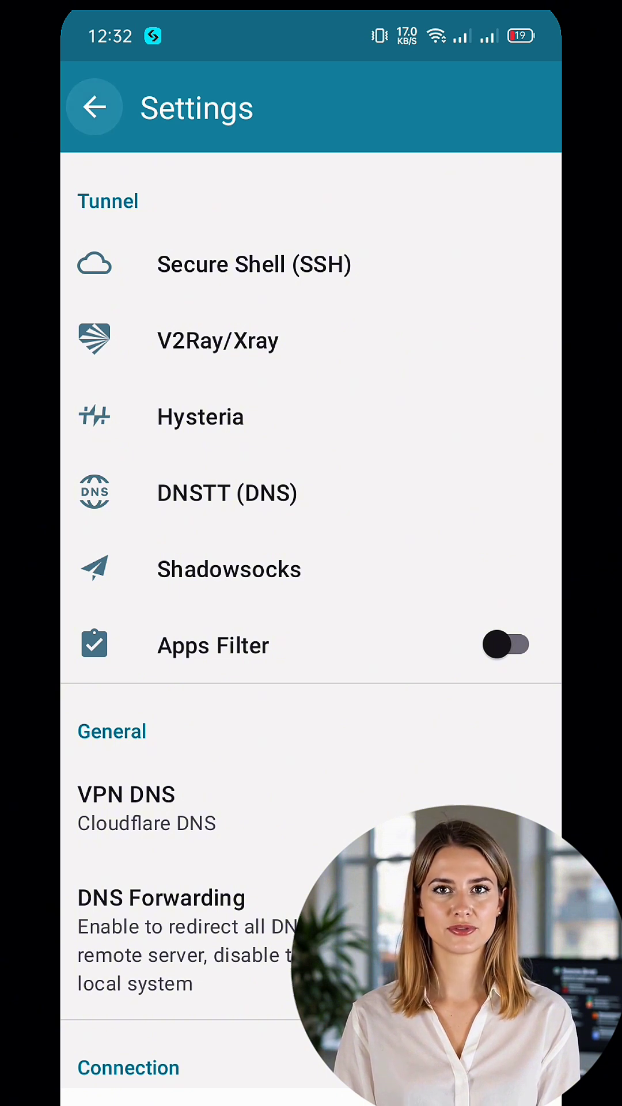
- From Home, open the SNI hostname editor and delete facebook.com
{"action": "left_click", "coordinate": [94, 106]}
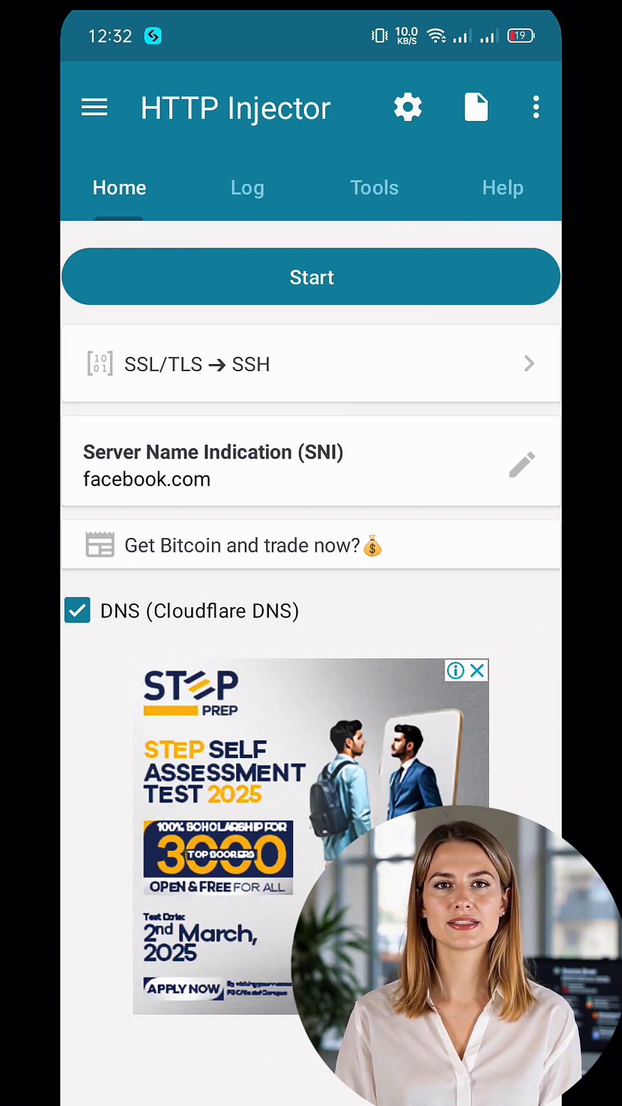
{"action": "left_click", "coordinate": [312, 465]}
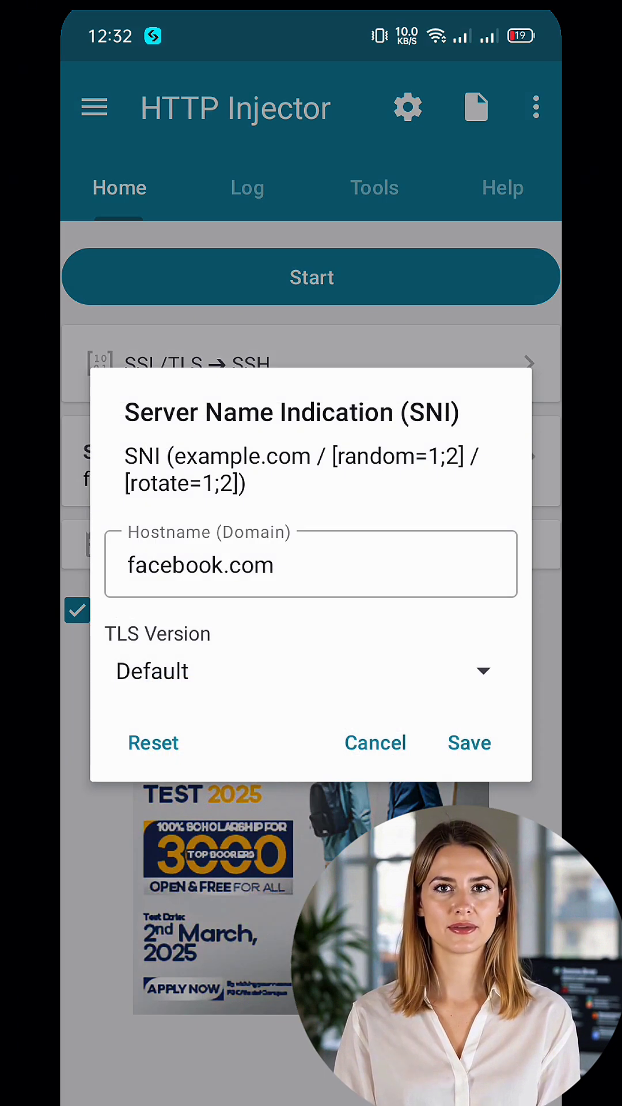
{"action": "left_click", "coordinate": [275, 565]}
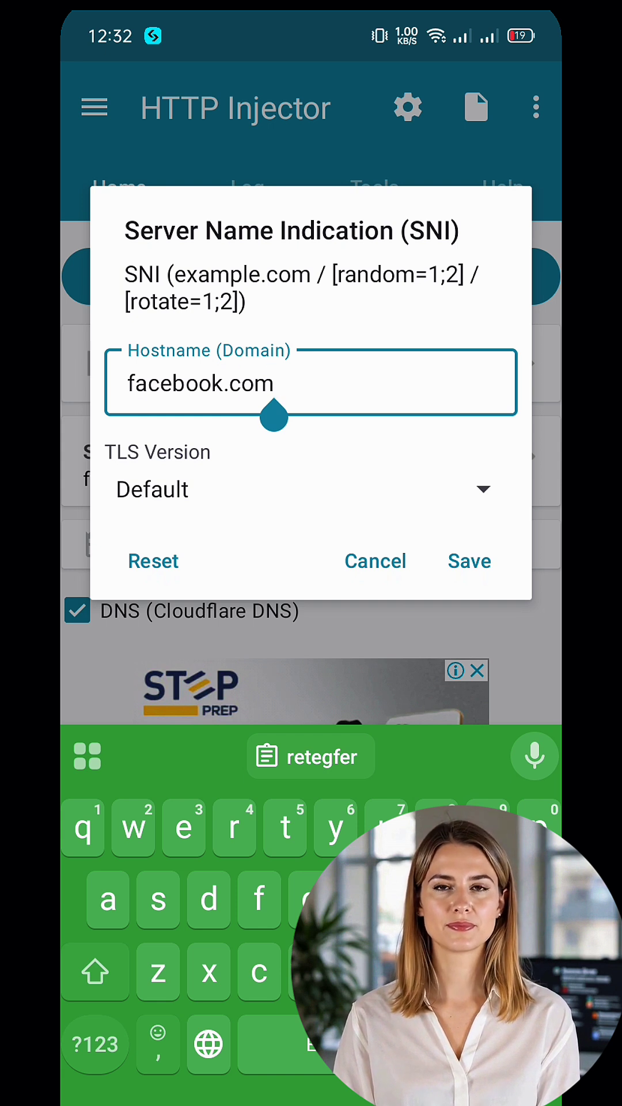
{"action": "key", "text": "BackSpace"}
{"action": "key", "text": "BackSpace"}
{"action": "type", "text": "www"}
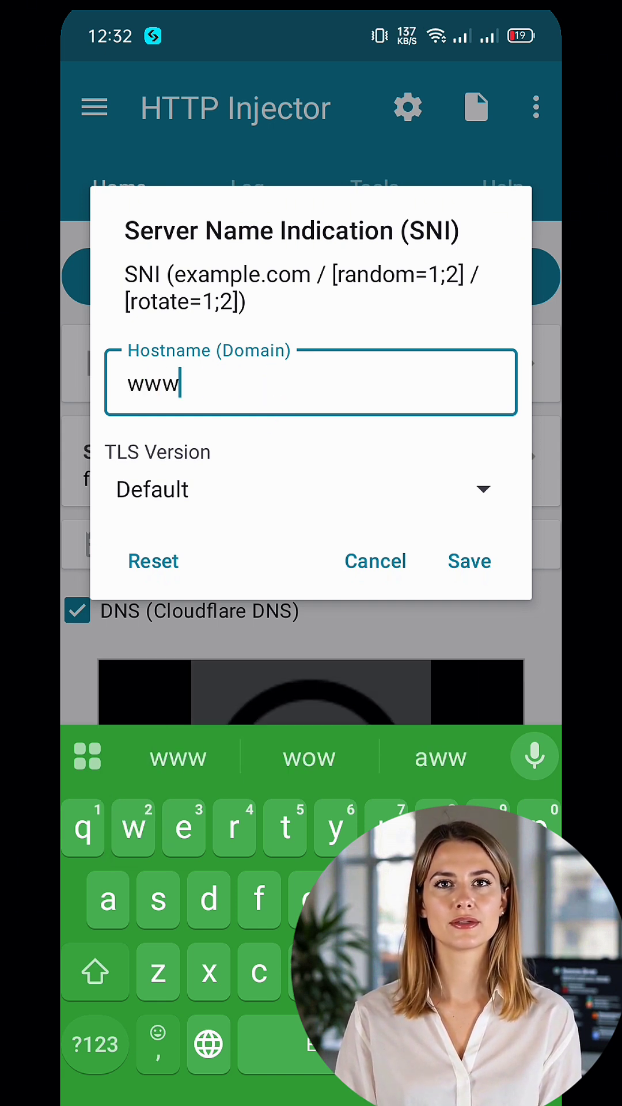
{"action": "type", "text": "."}
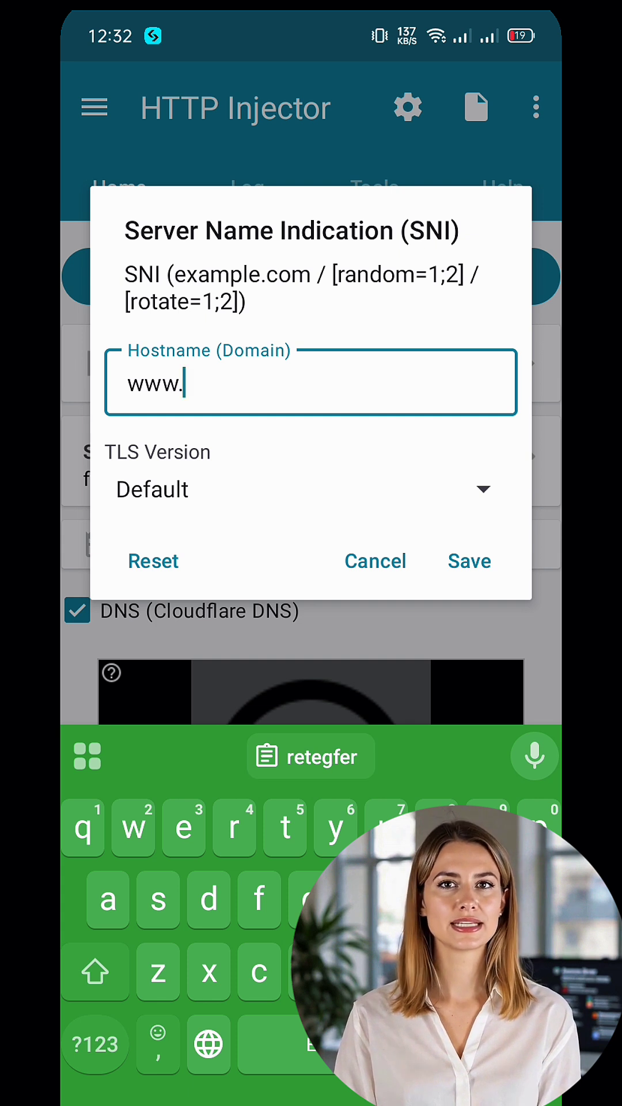
{"action": "type", "text": "ex"}
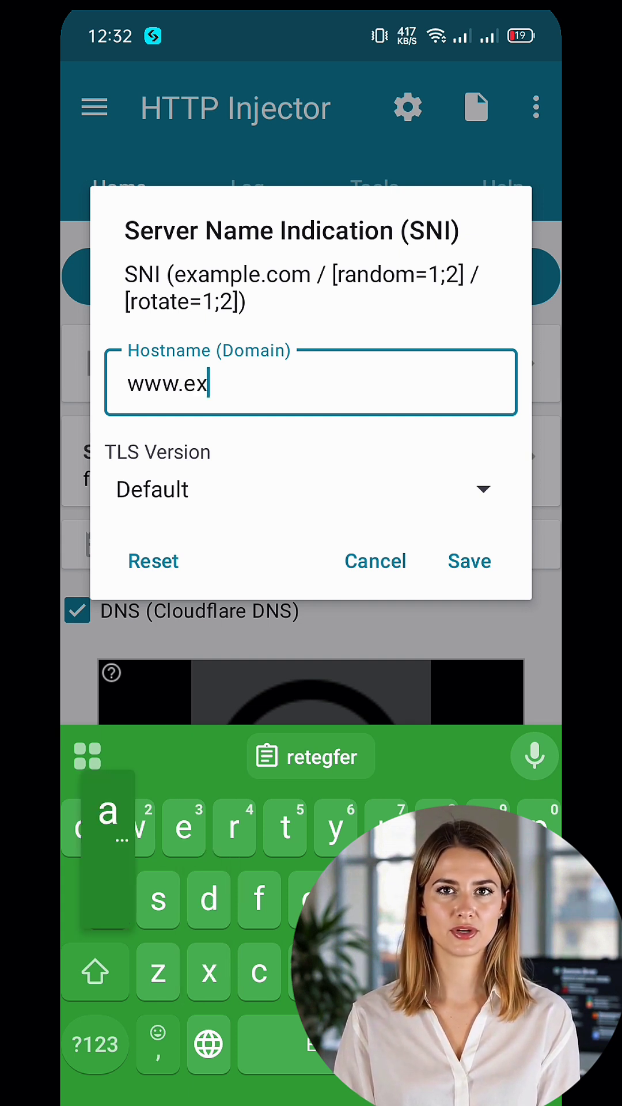
{"action": "type", "text": "ampl"}
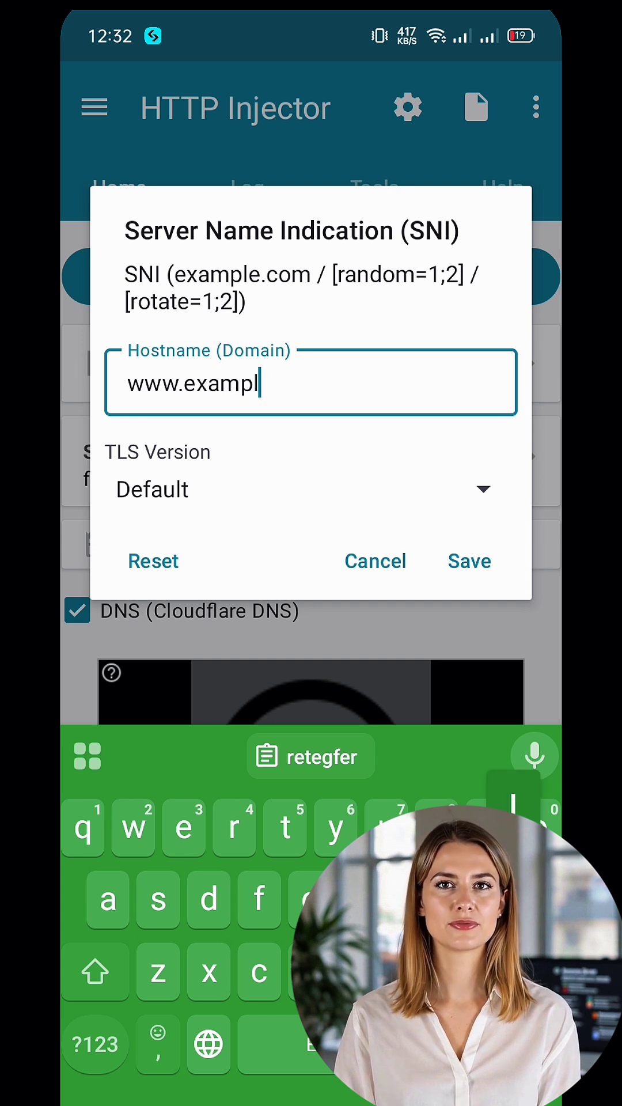
{"action": "type", "text": "e.c"}
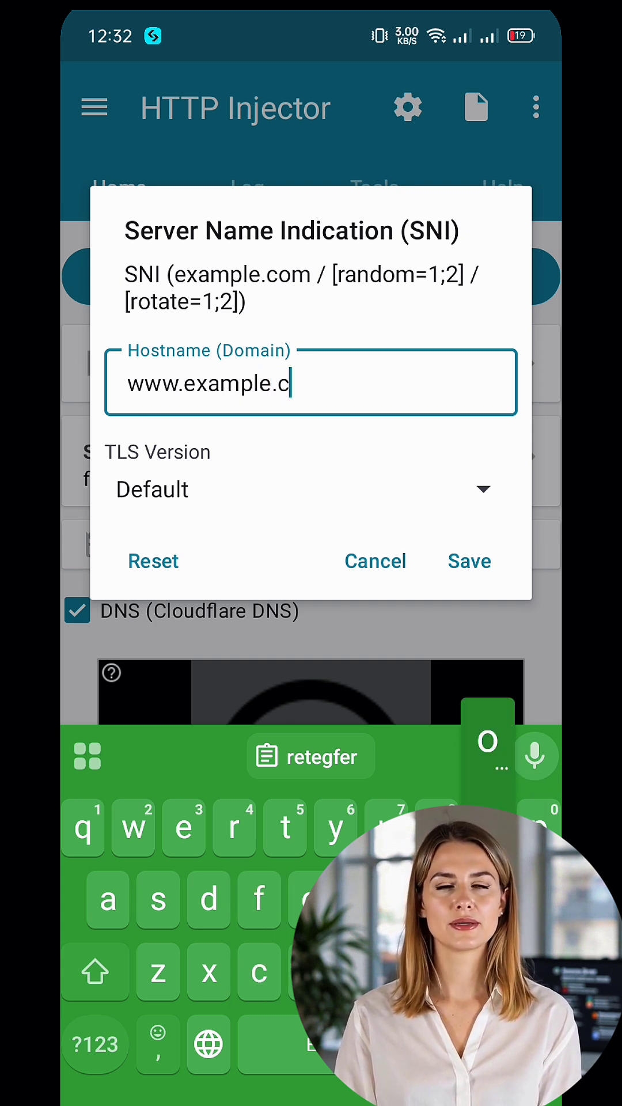
{"action": "type", "text": "om"}
{"action": "left_click", "coordinate": [468, 562]}
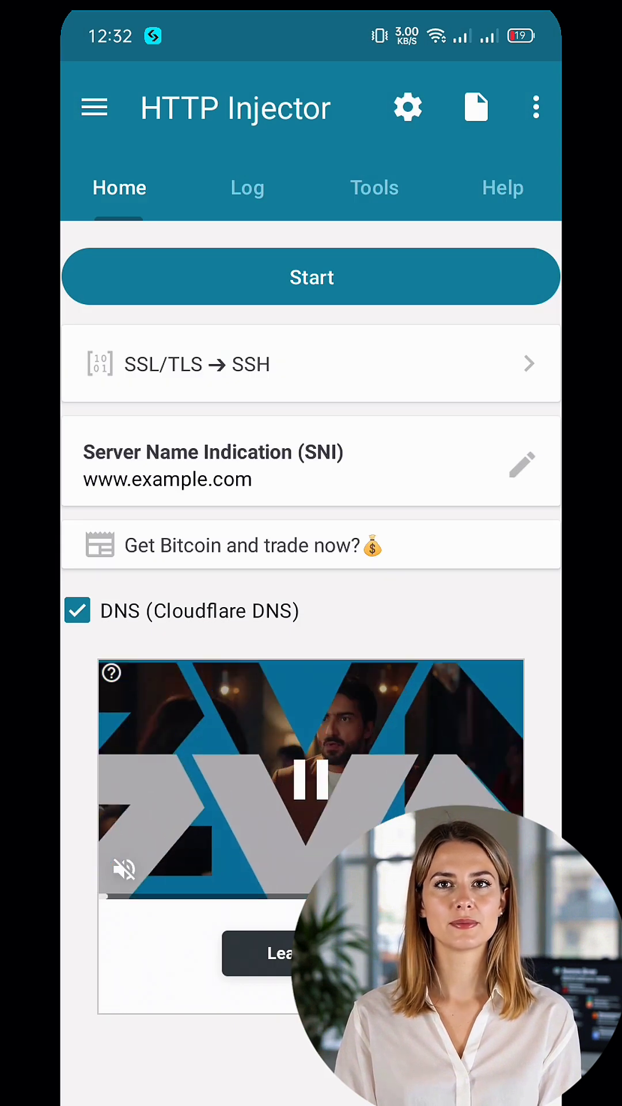
{"action": "left_click", "coordinate": [342, 277]}
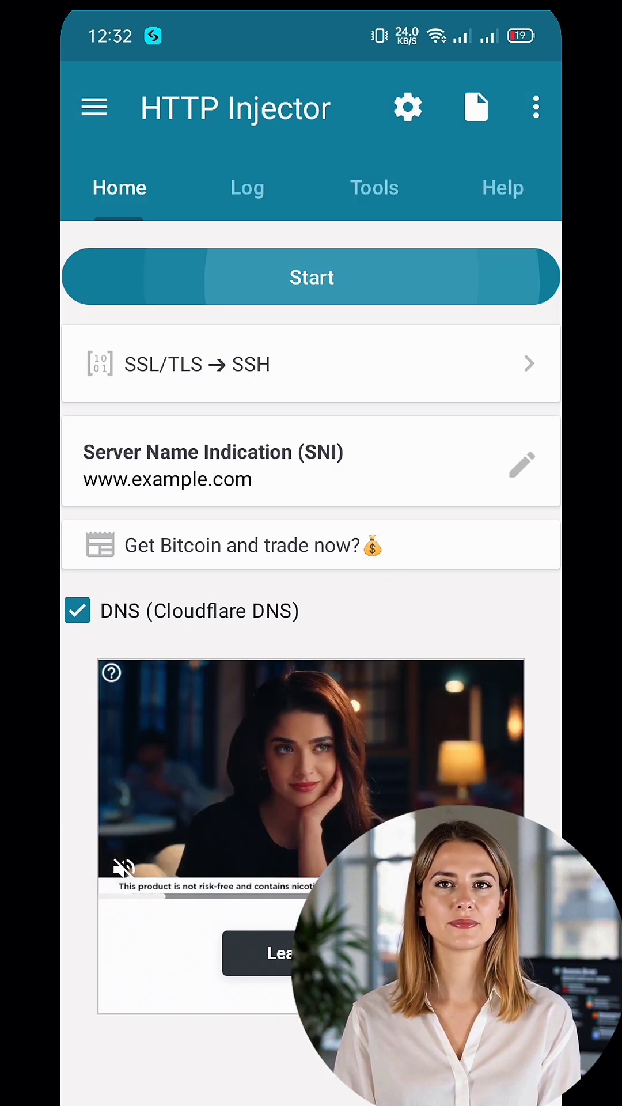